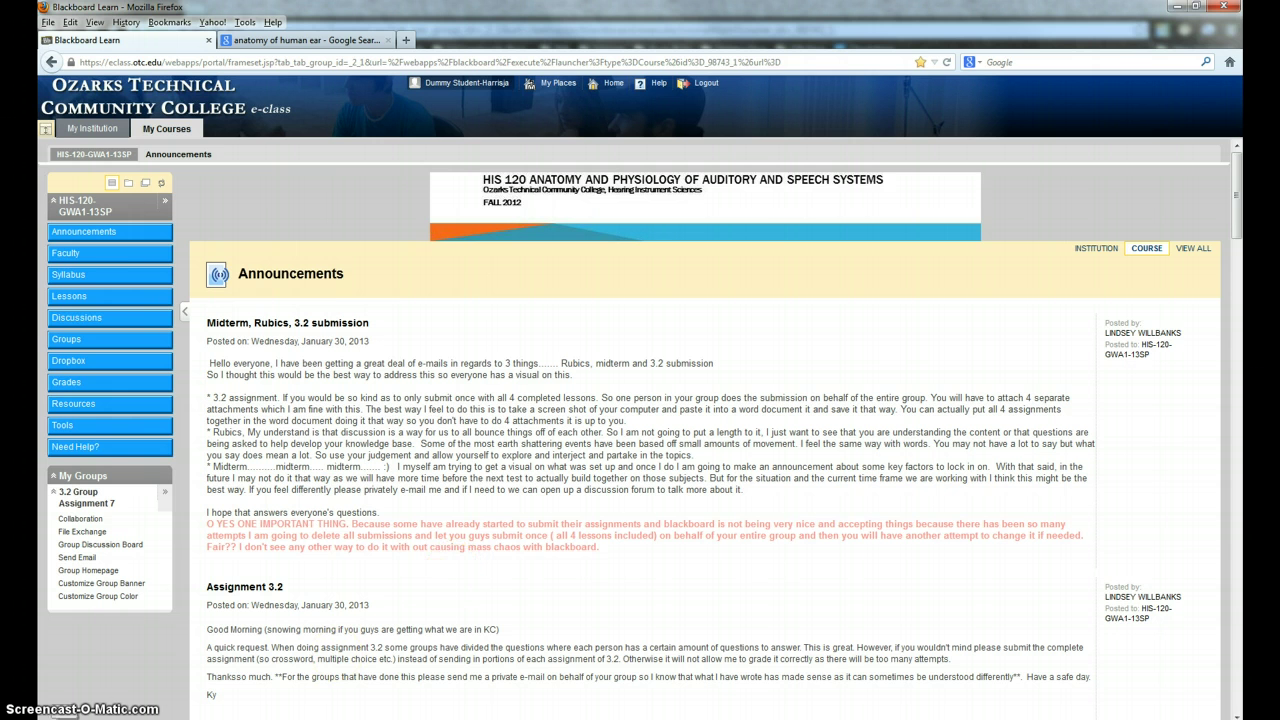
# - Search the Windows Start menu for 'snip' to find Snipping Tool
pyautogui.press('super')
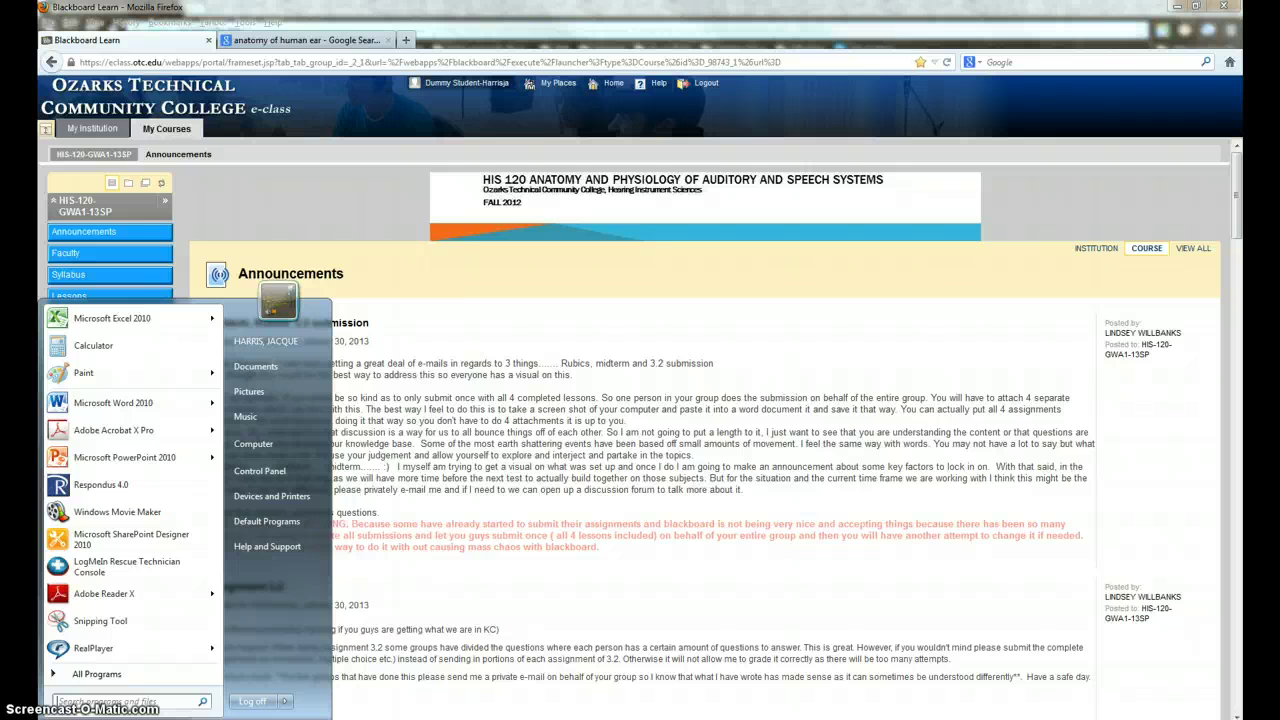
pyautogui.click(63, 701)
pyautogui.write('snip')
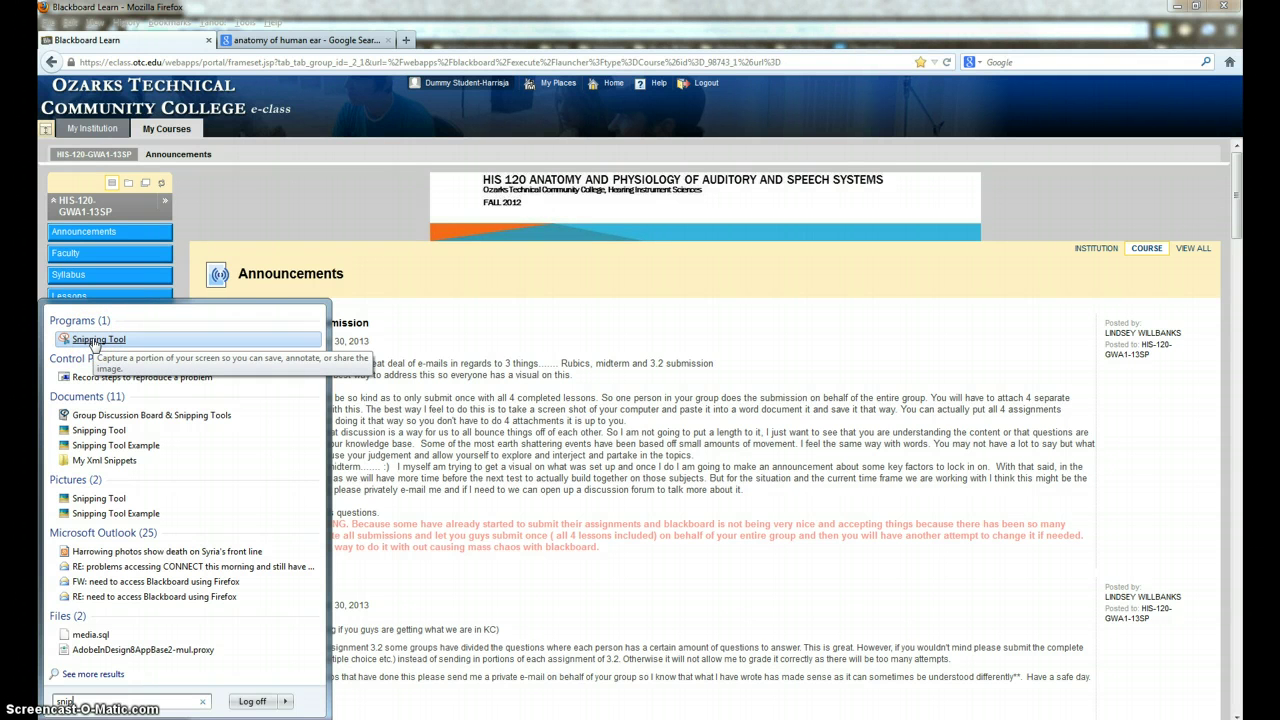
# - Launch Snipping Tool, snip the Blackboard Announcements area, then return to the Google Images ear results
pyautogui.click(95, 341)
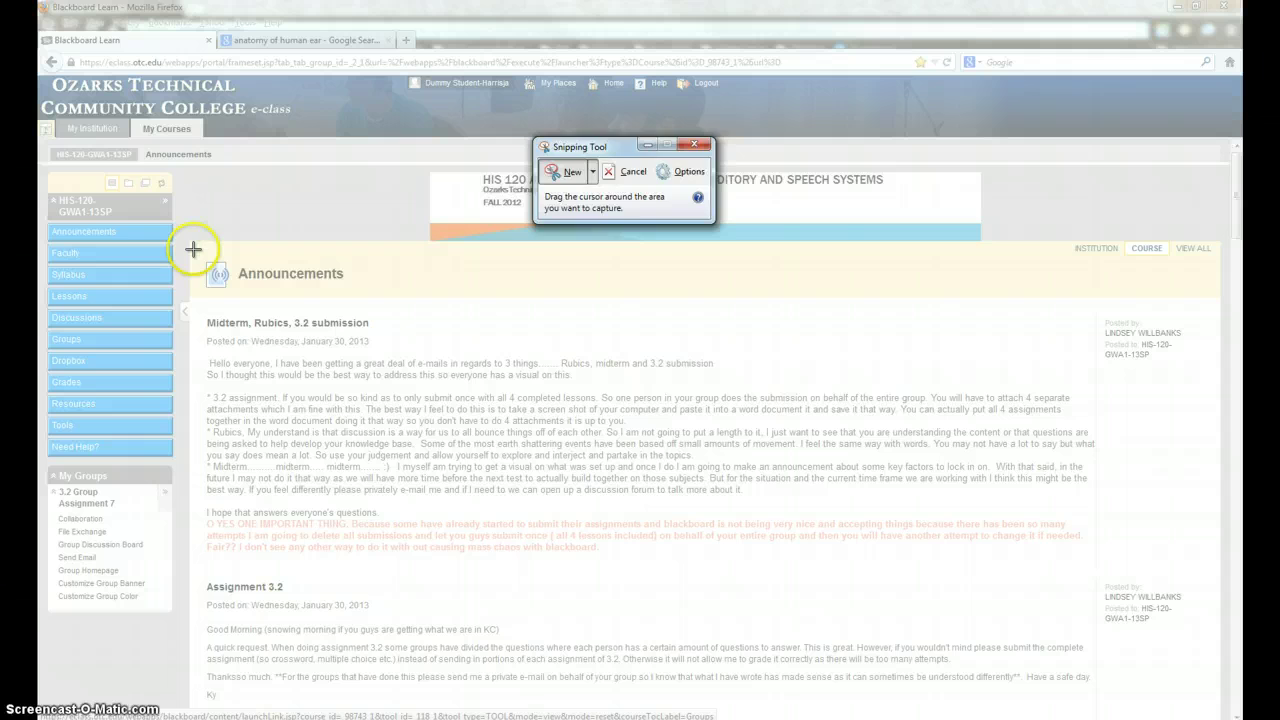
pyautogui.moveTo(192, 249); pyautogui.dragTo(725, 388)
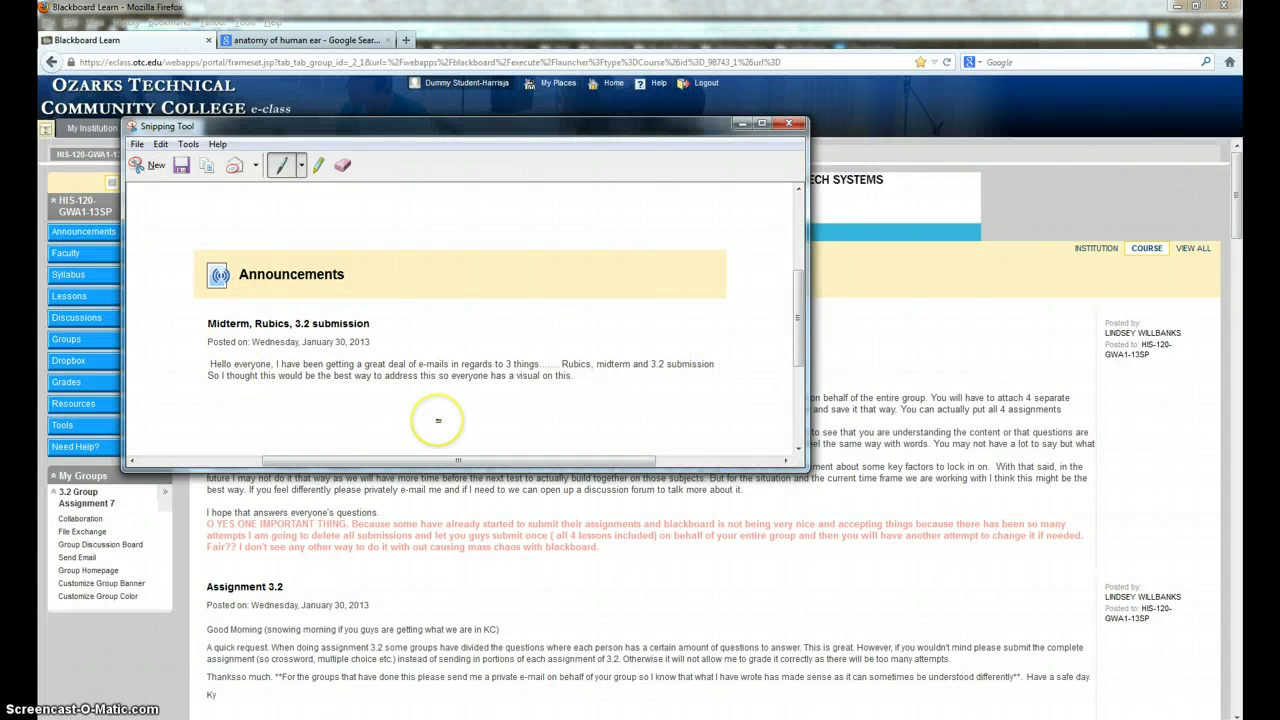
pyautogui.click(300, 40)
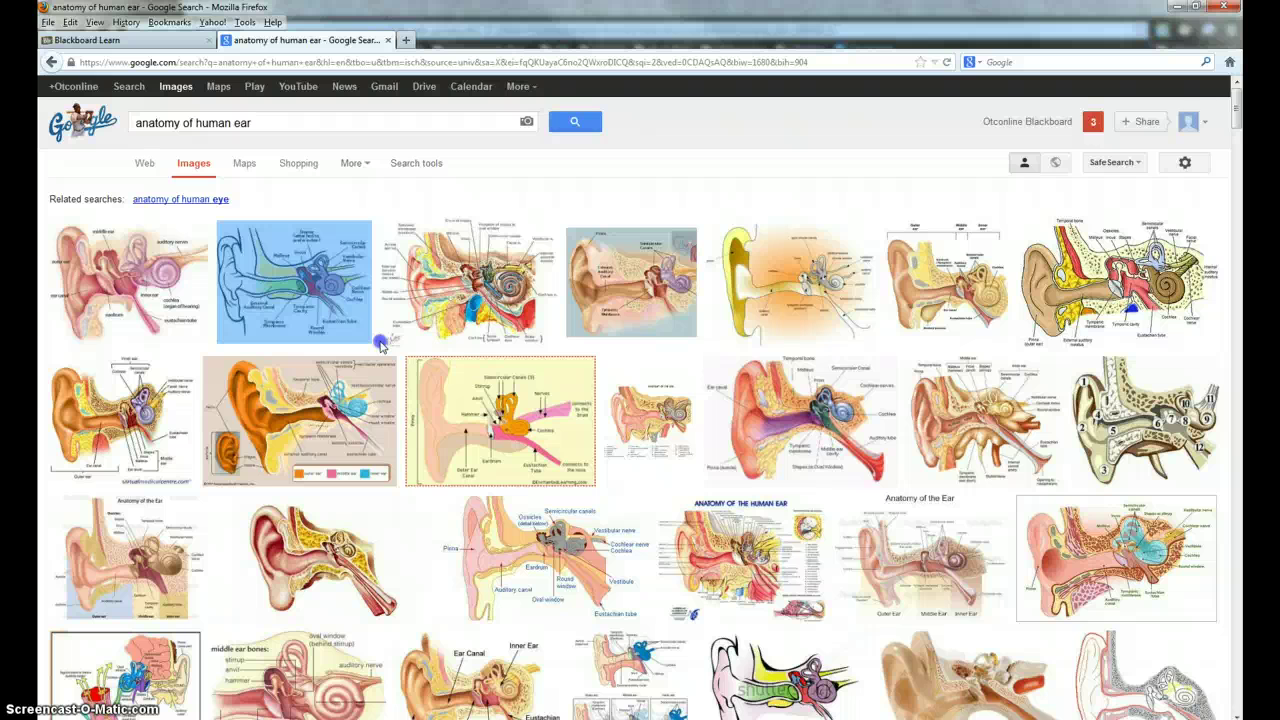
# - Scroll the Google Images results and snip the labelled line-drawing ear diagram
pyautogui.scroll(-5, 600, 500)
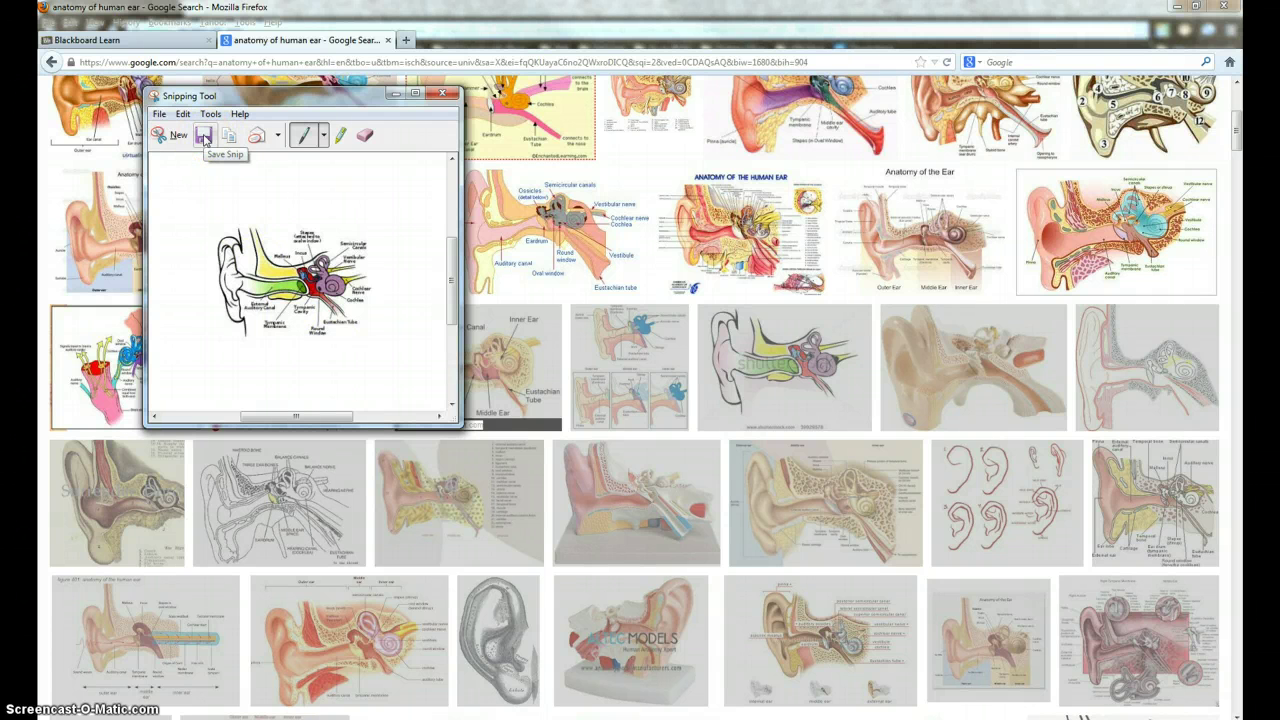
# - Save the ear snip as a PNG named 'Ear Picture' in the Documents library
pyautogui.click(204, 137)
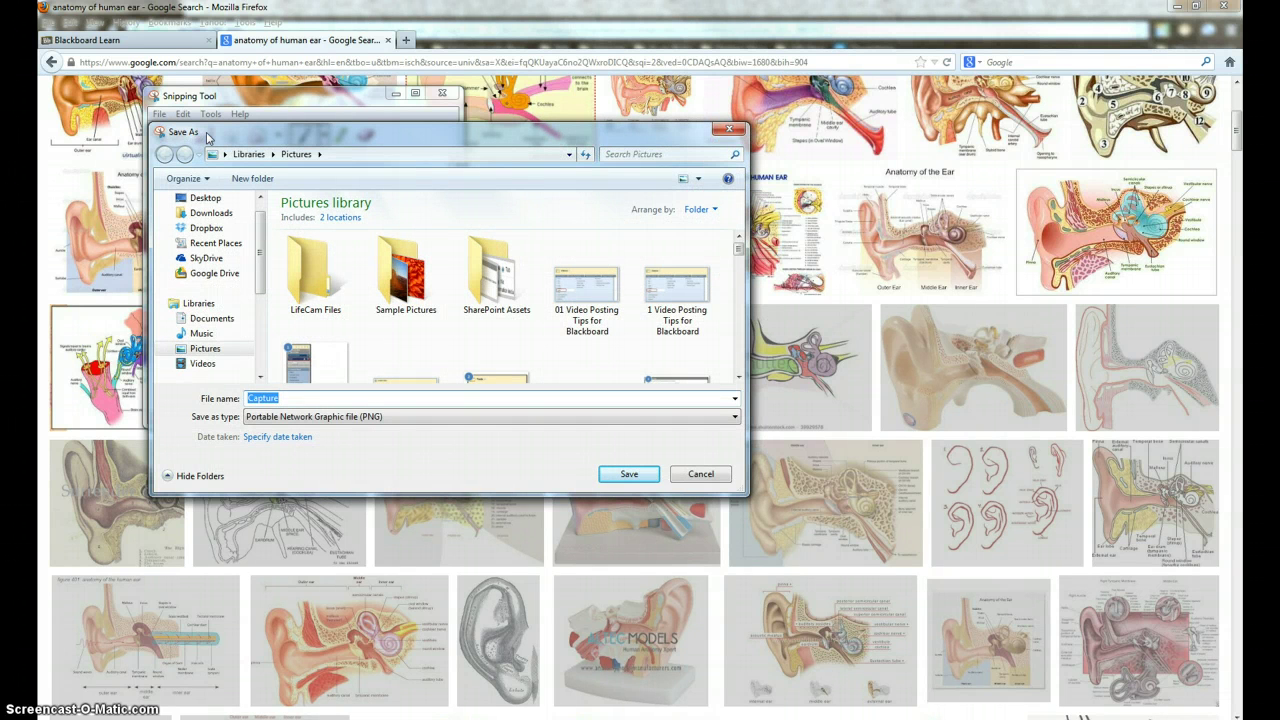
pyautogui.write('Ear Picture')
pyautogui.click(208, 318)
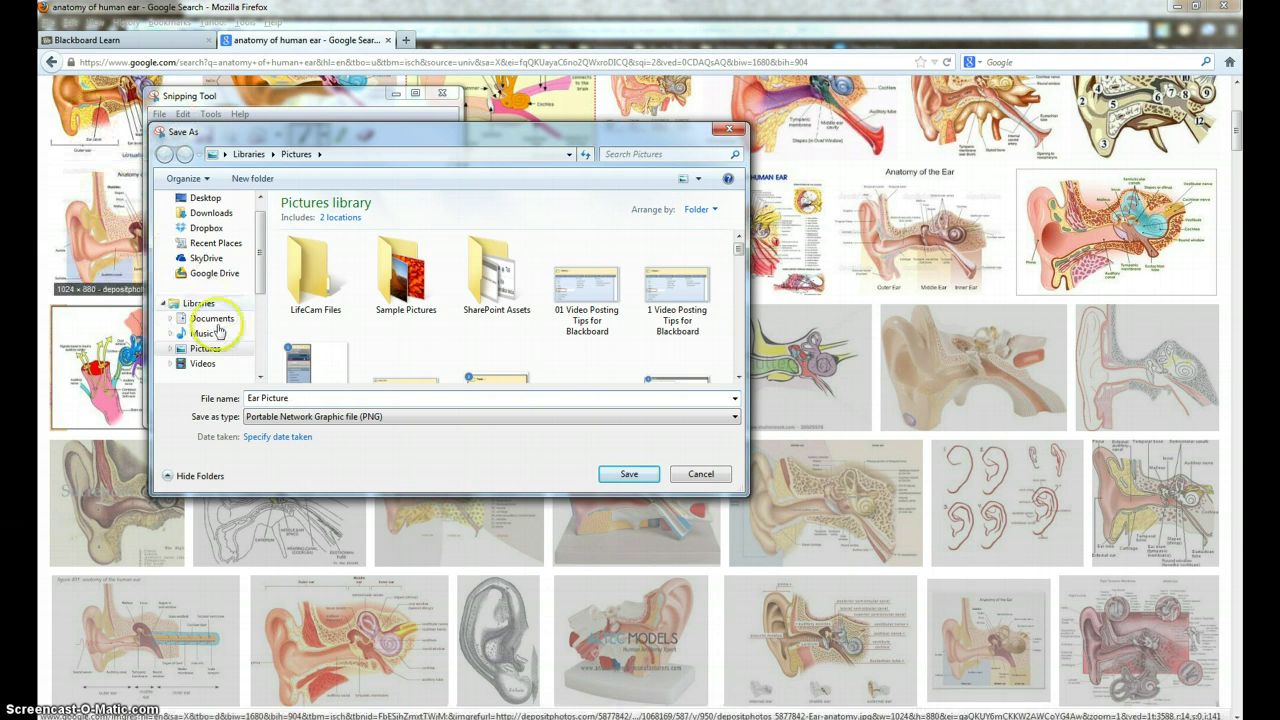
pyautogui.click(440, 410)
pyautogui.click(425, 414)
pyautogui.click(630, 476)
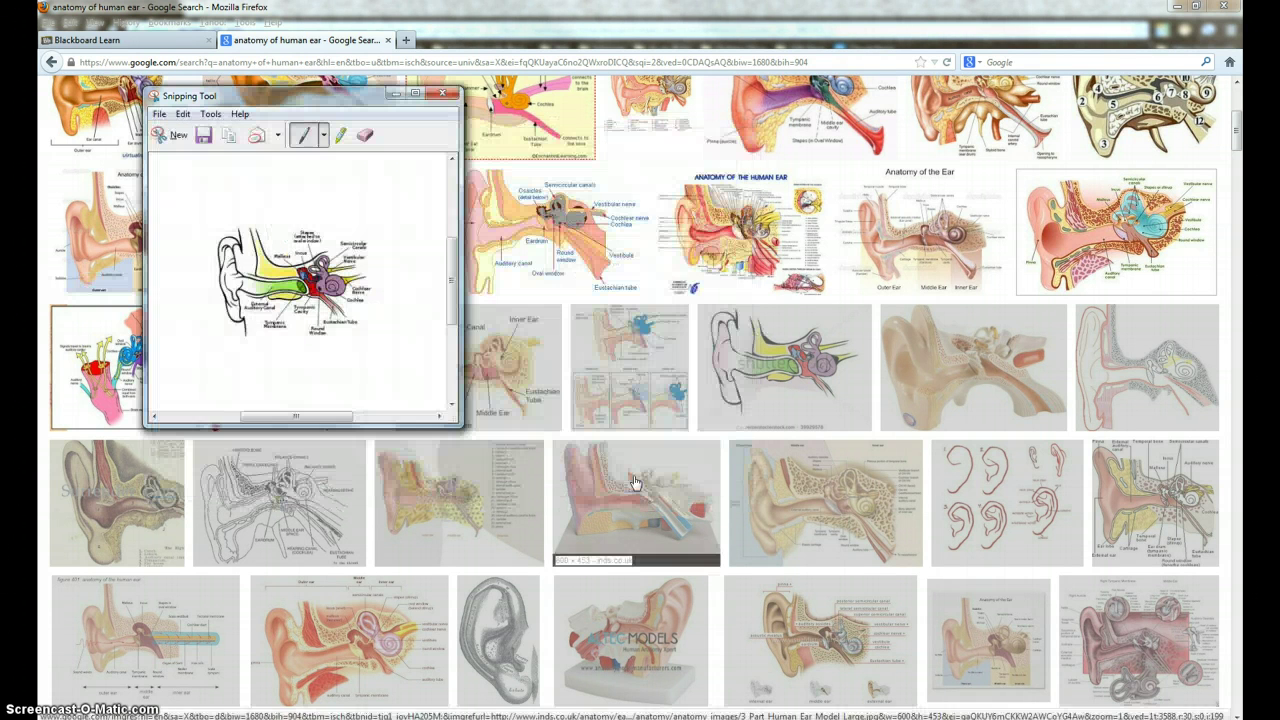
# - Close Snipping Tool and scroll the ear image results
pyautogui.click(445, 97)
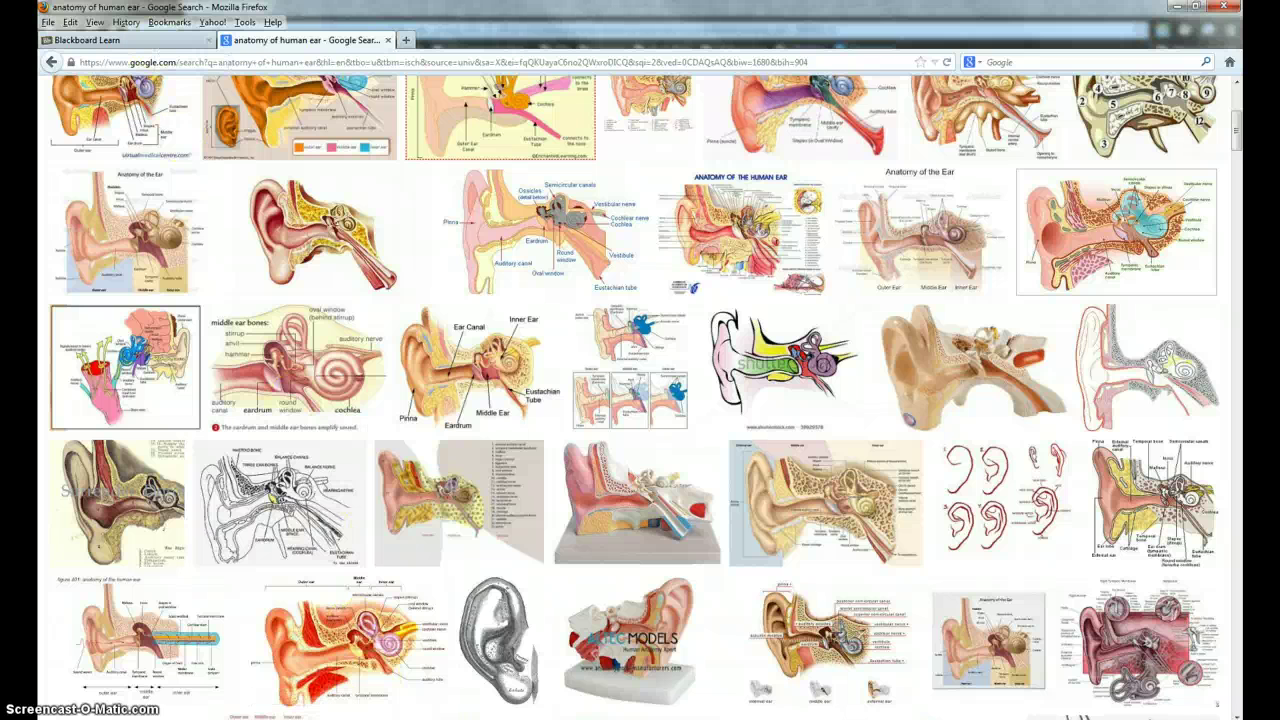
pyautogui.moveTo(456, 719)
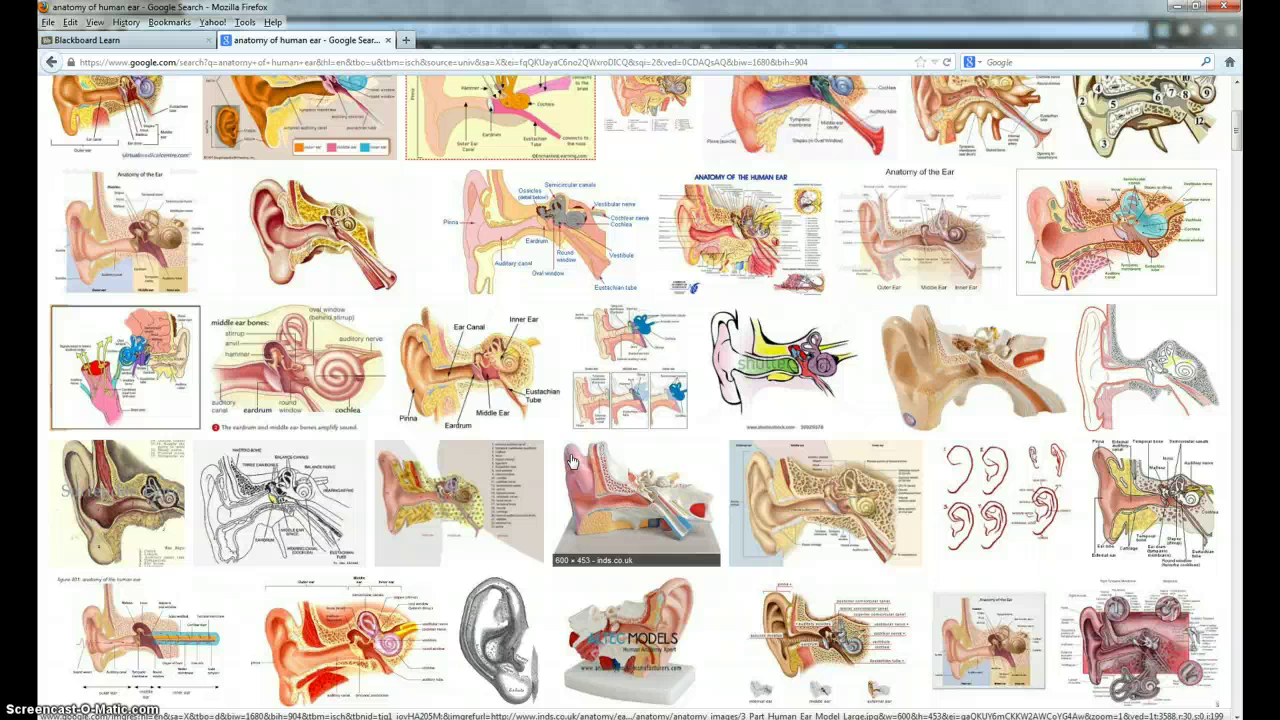
pyautogui.scroll(-2, 640, 400)
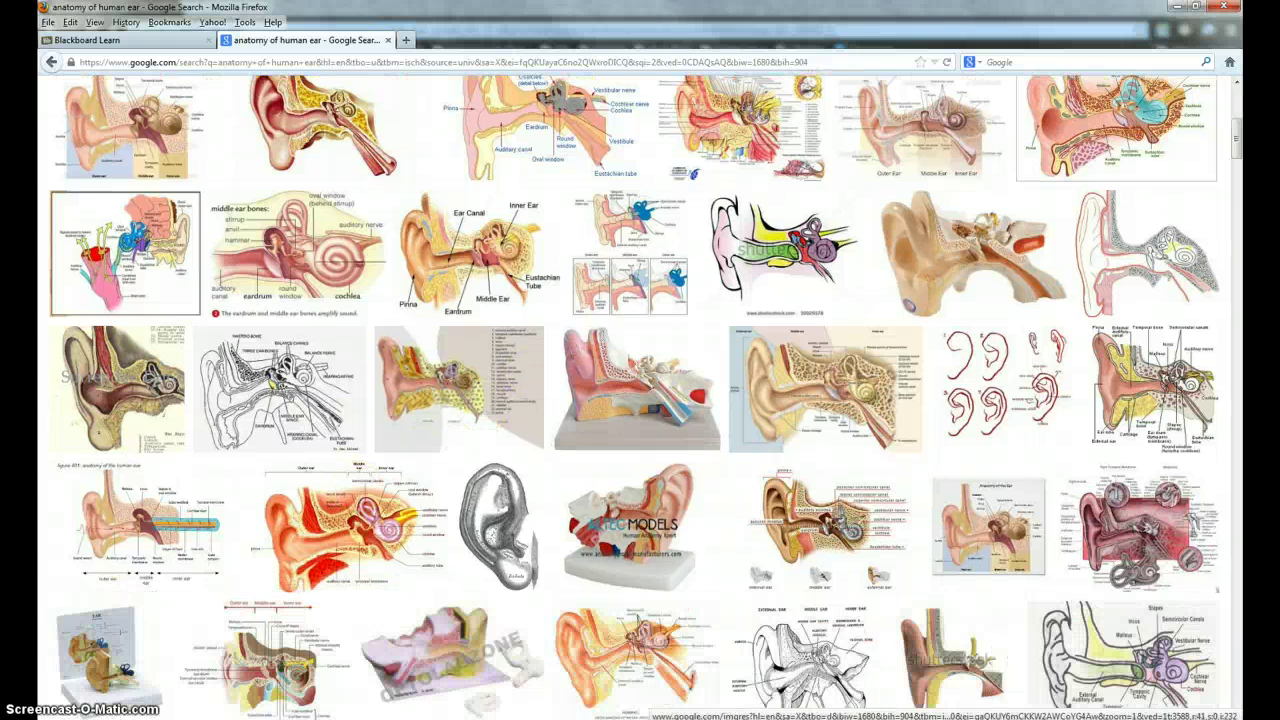
# - Search 'snip' in the Start menu and launch Snipping Tool again
pyautogui.press('super')
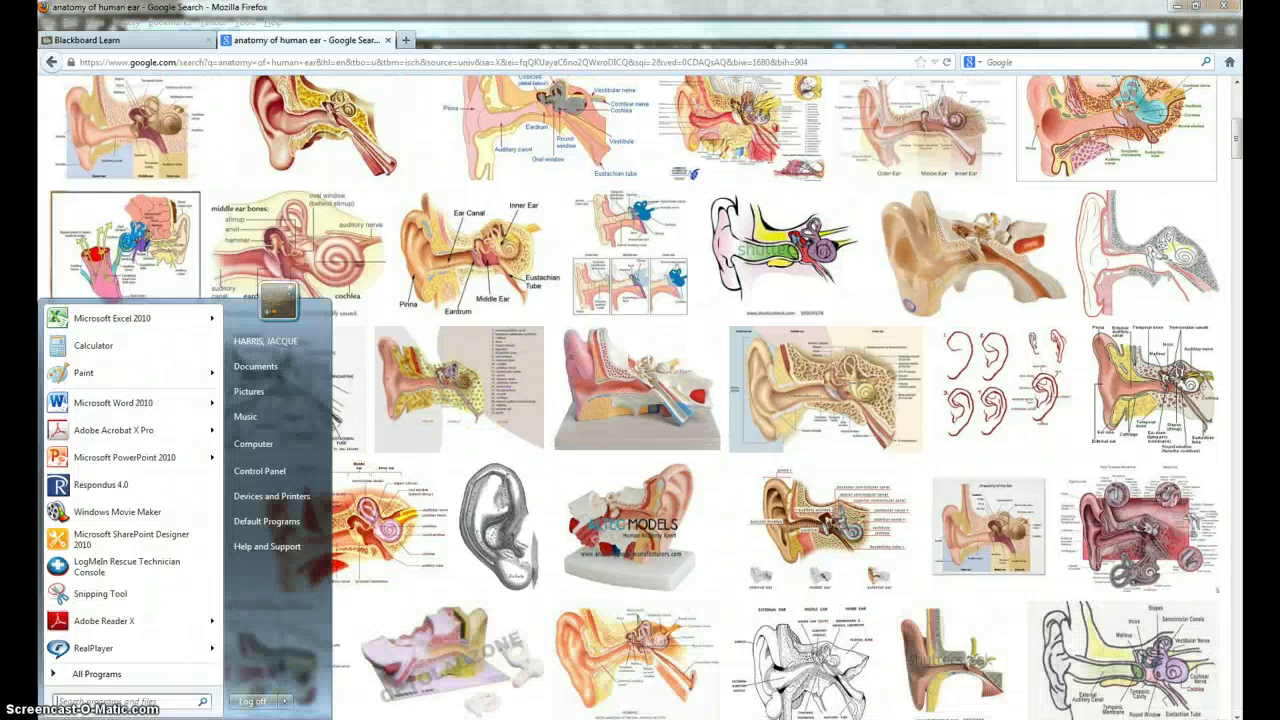
pyautogui.click(79, 699)
pyautogui.write('snip')
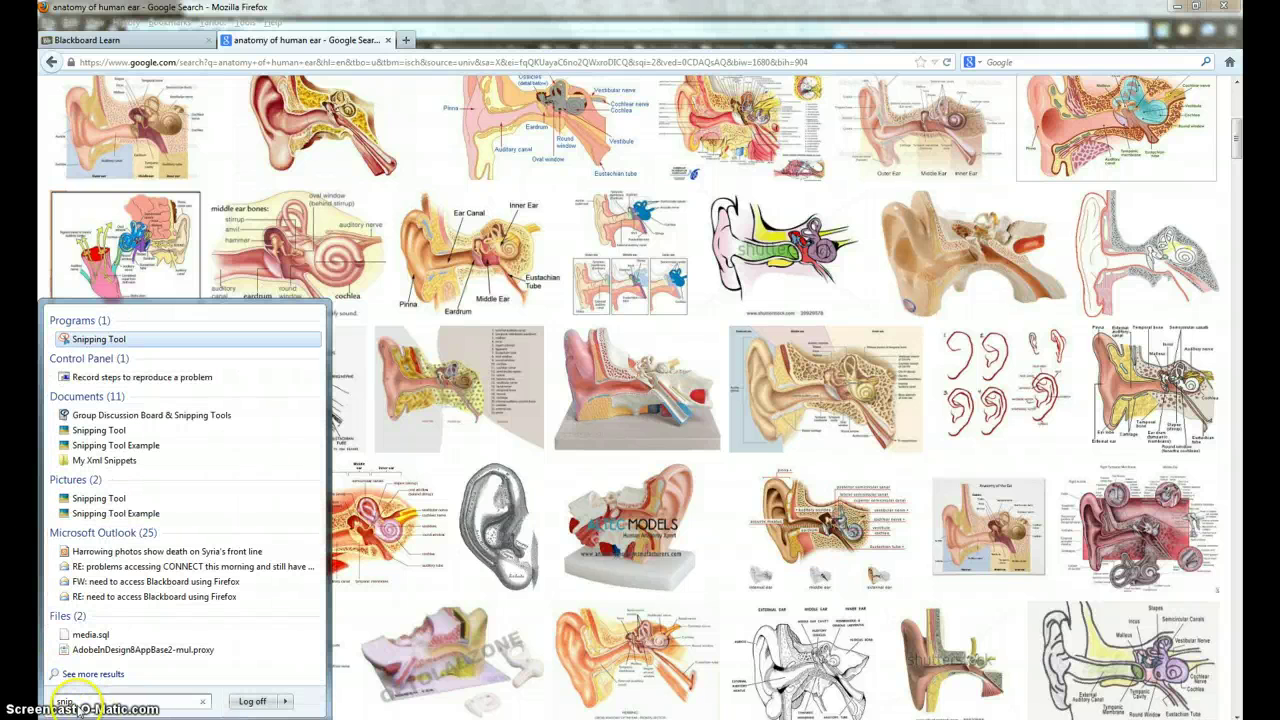
pyautogui.click(93, 342)
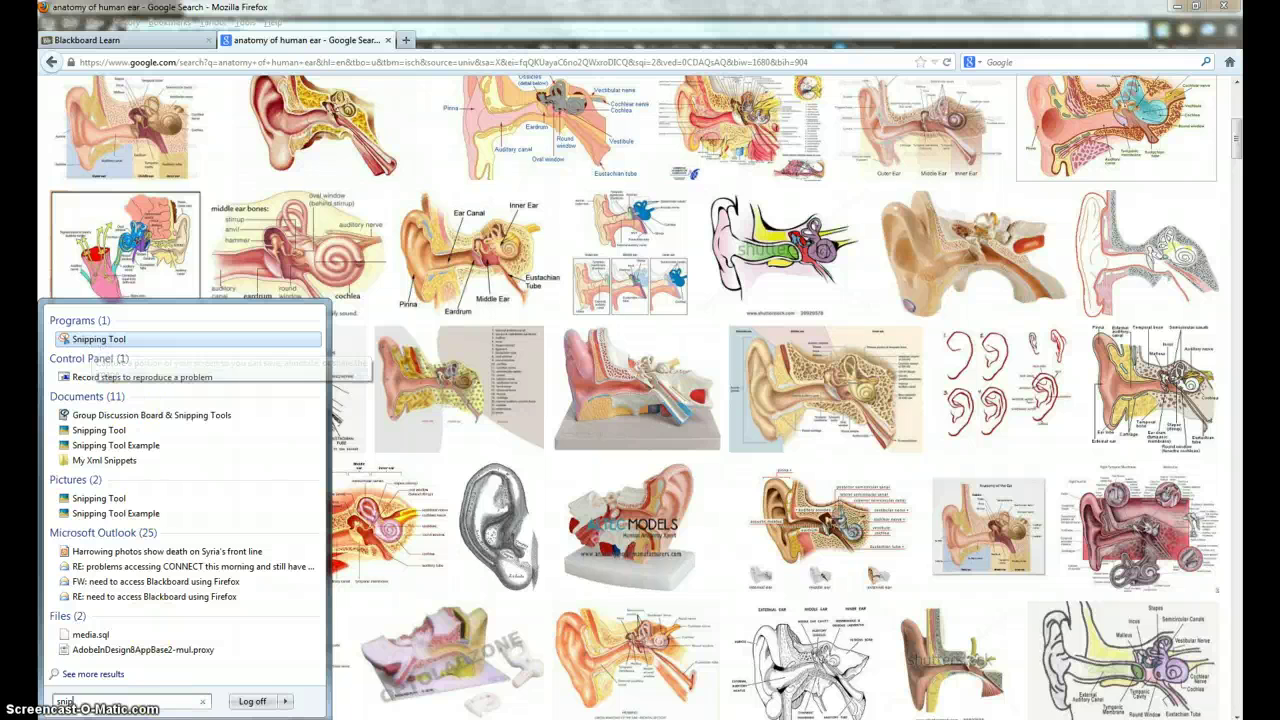
# - Dismiss the Start menu search and open a blank Word document, Document1
pyautogui.press('Return')
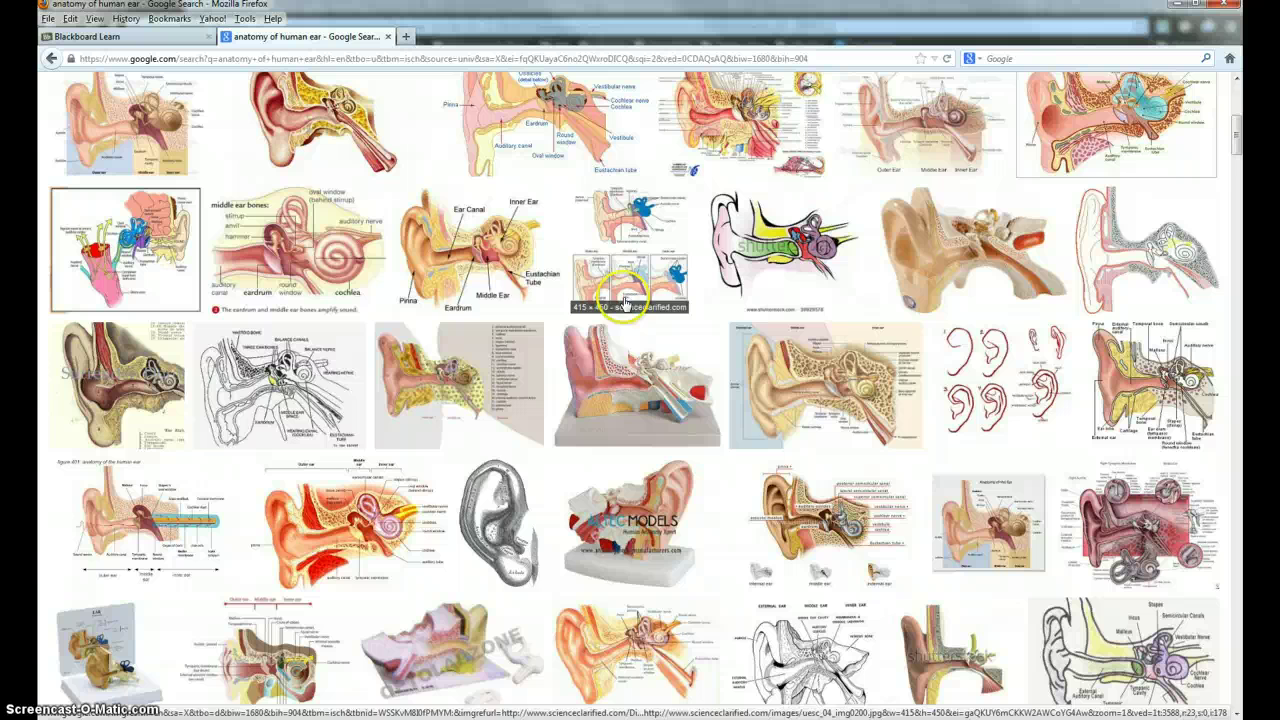
pyautogui.click(528, 486)
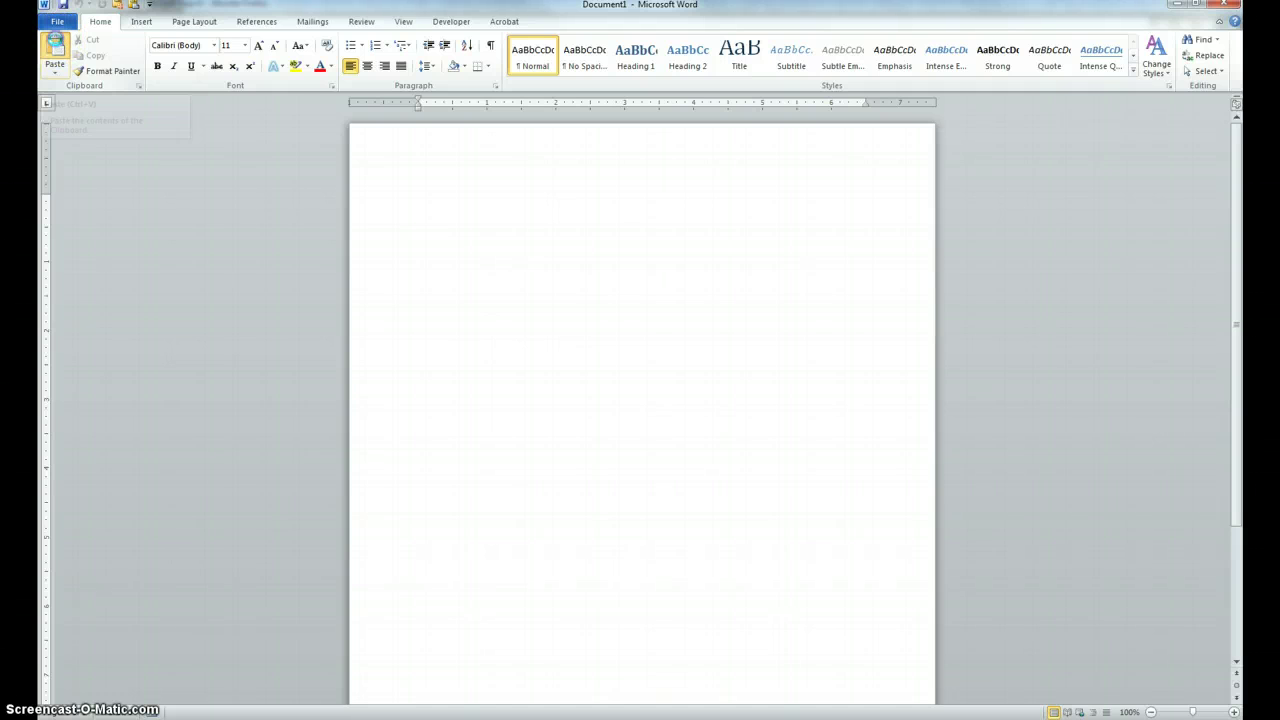
# - Paste the Print Screen capture of the ear results into Document1
pyautogui.click(55, 45)
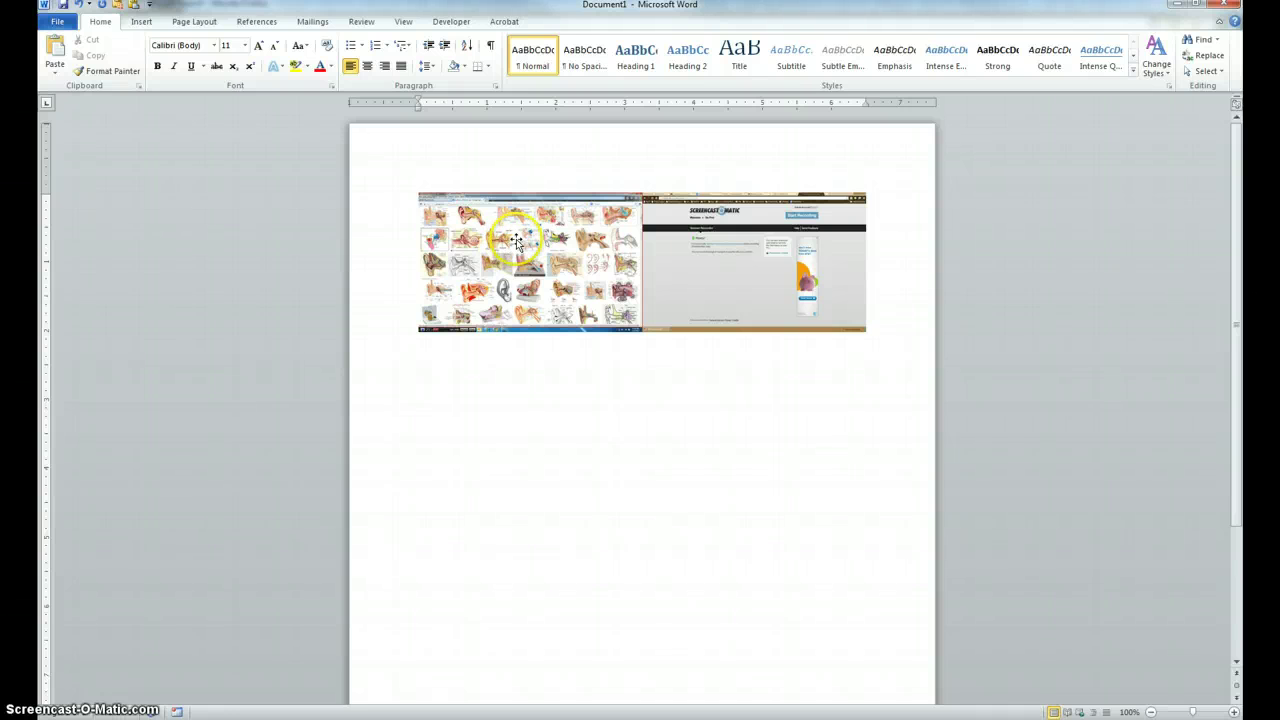
# - Select the pasted 6.5 by 2.03 inch screenshot and turn on cropping
pyautogui.click(517, 241)
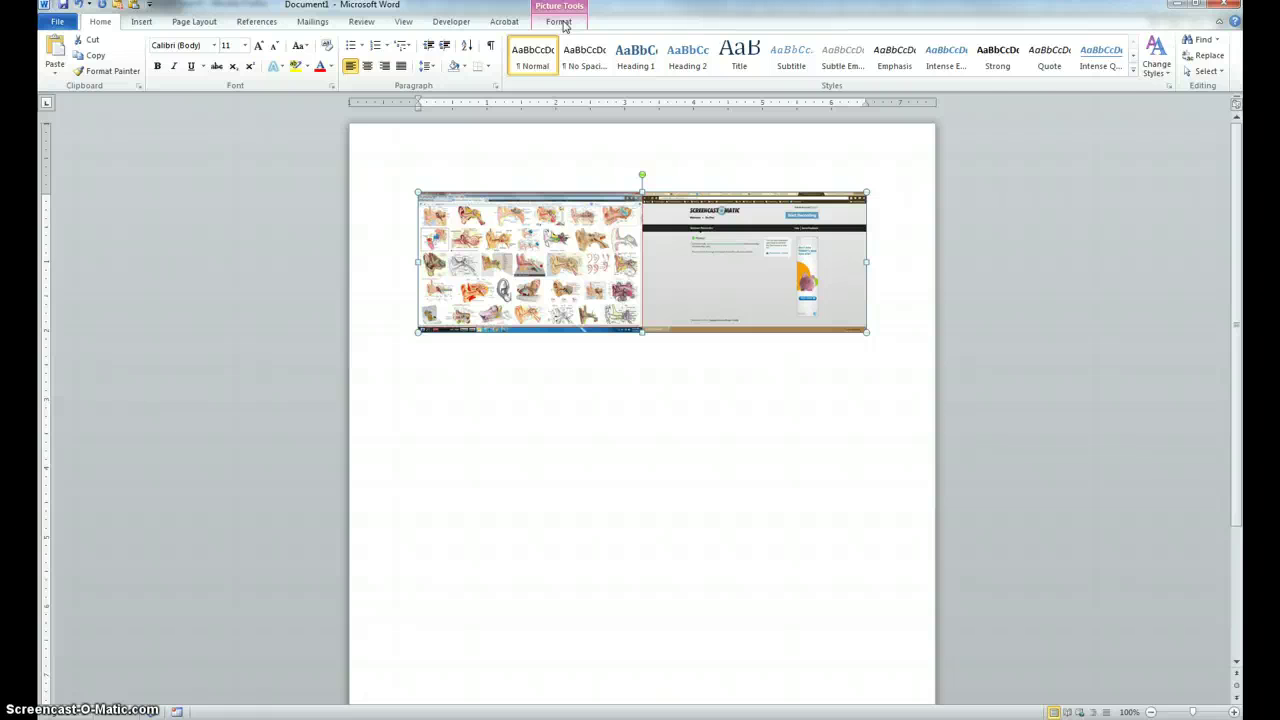
pyautogui.click(560, 22)
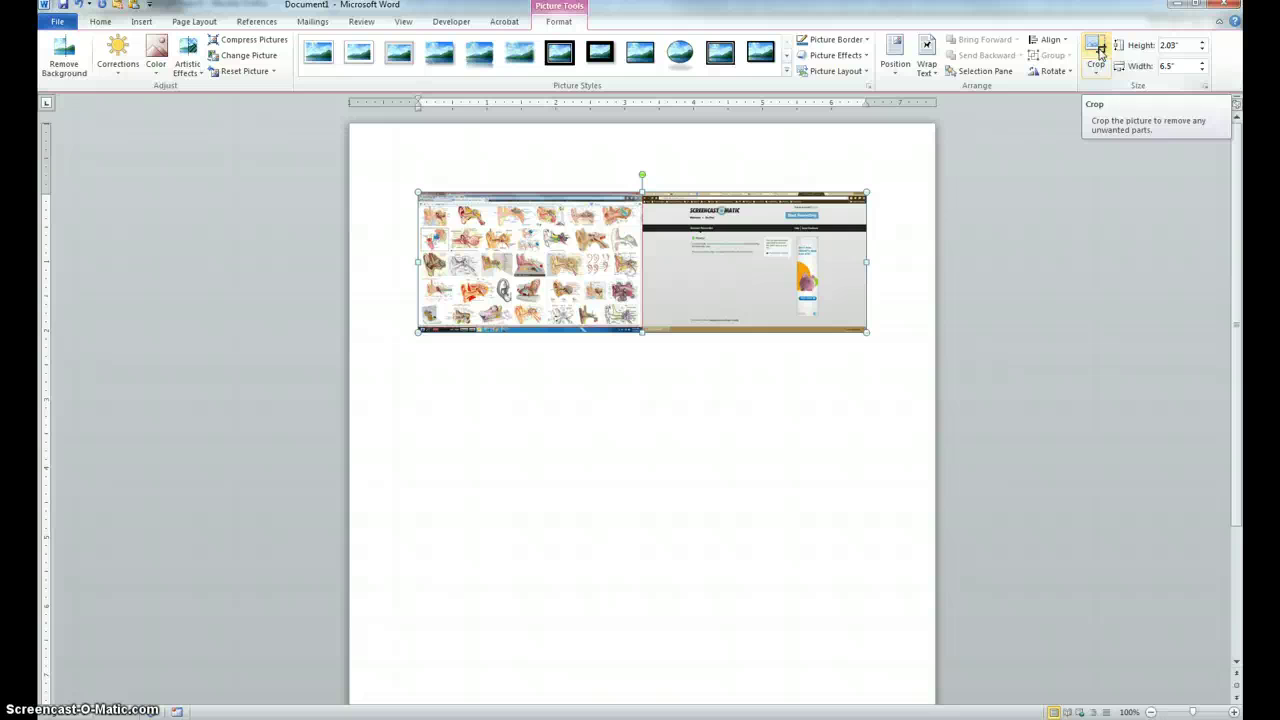
pyautogui.click(1100, 52)
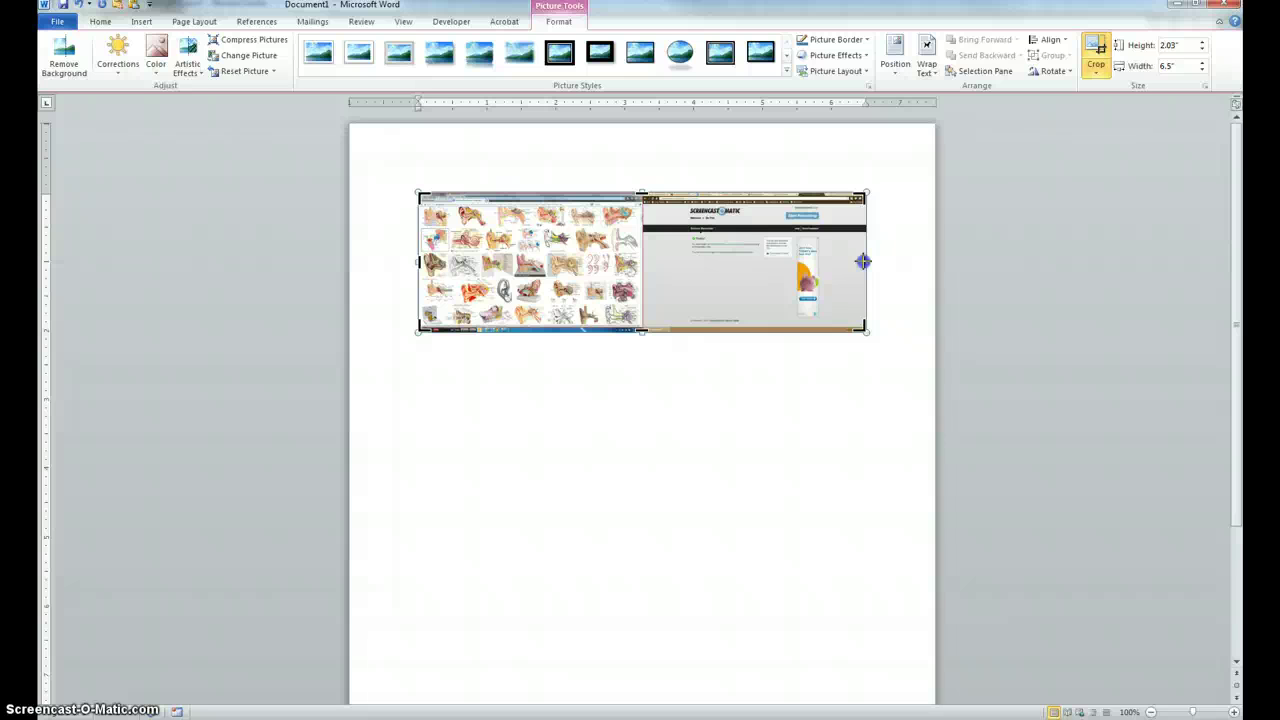
# - Crop the screenshot to a single ear thumbnail, about 0.43 by 0.29 inches
pyautogui.moveTo(863, 261); pyautogui.dragTo(570, 258)
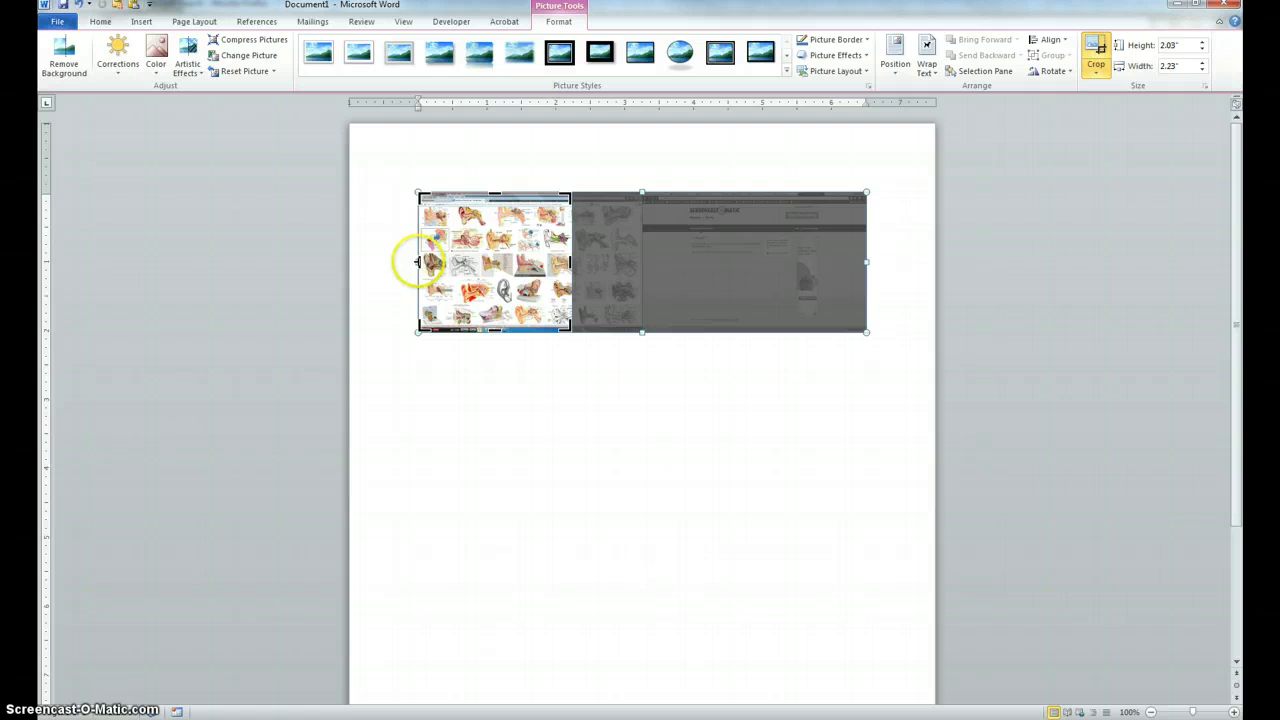
pyautogui.click(418, 261)
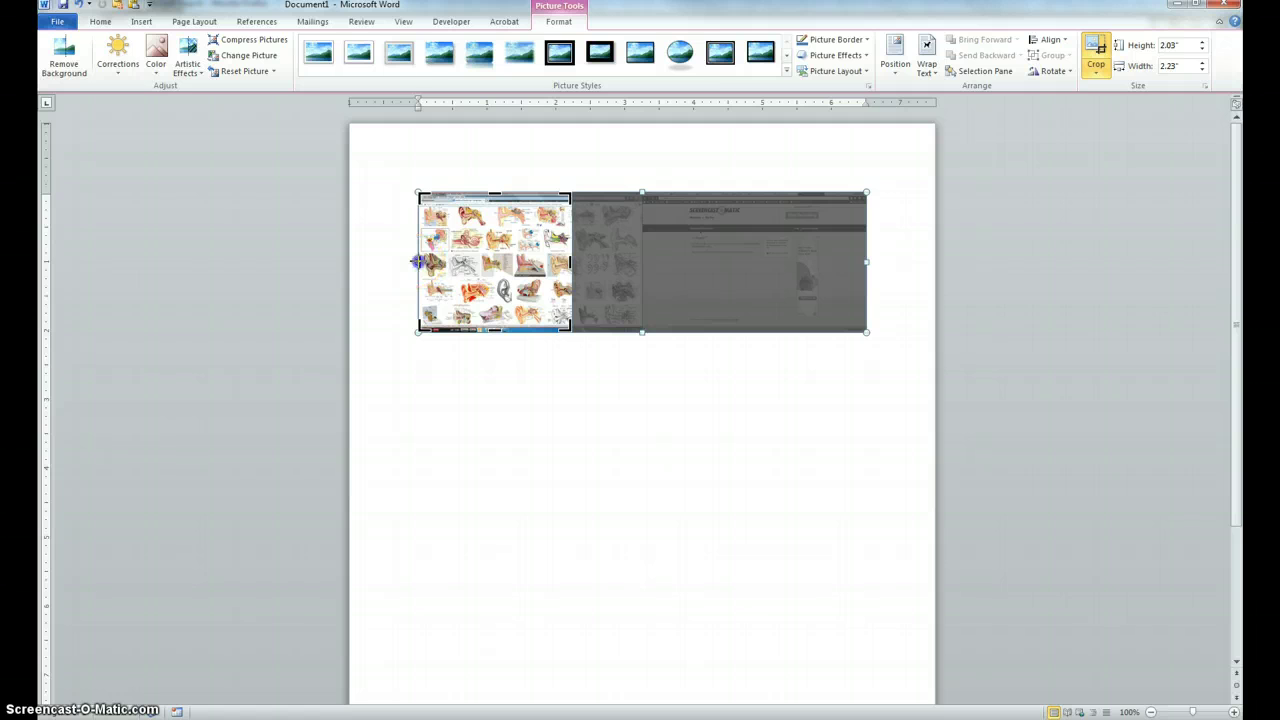
pyautogui.moveTo(418, 261); pyautogui.dragTo(542, 262)
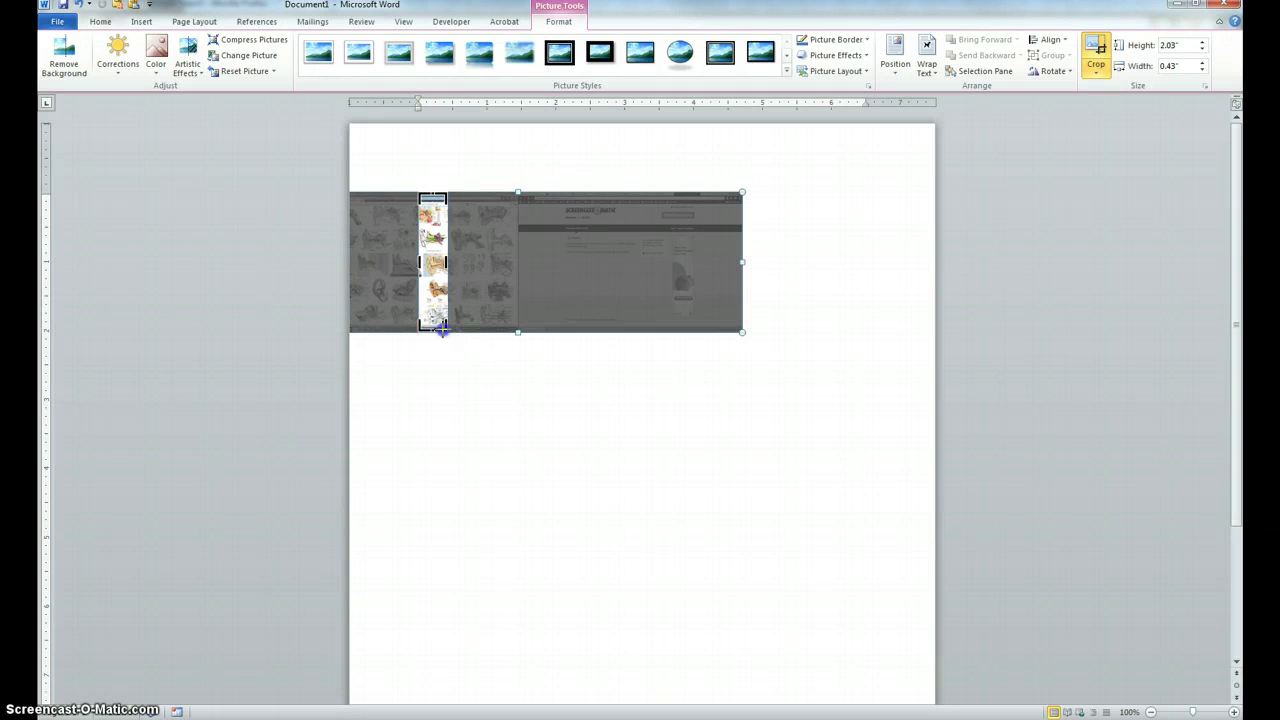
pyautogui.moveTo(440, 324); pyautogui.dragTo(442, 245)
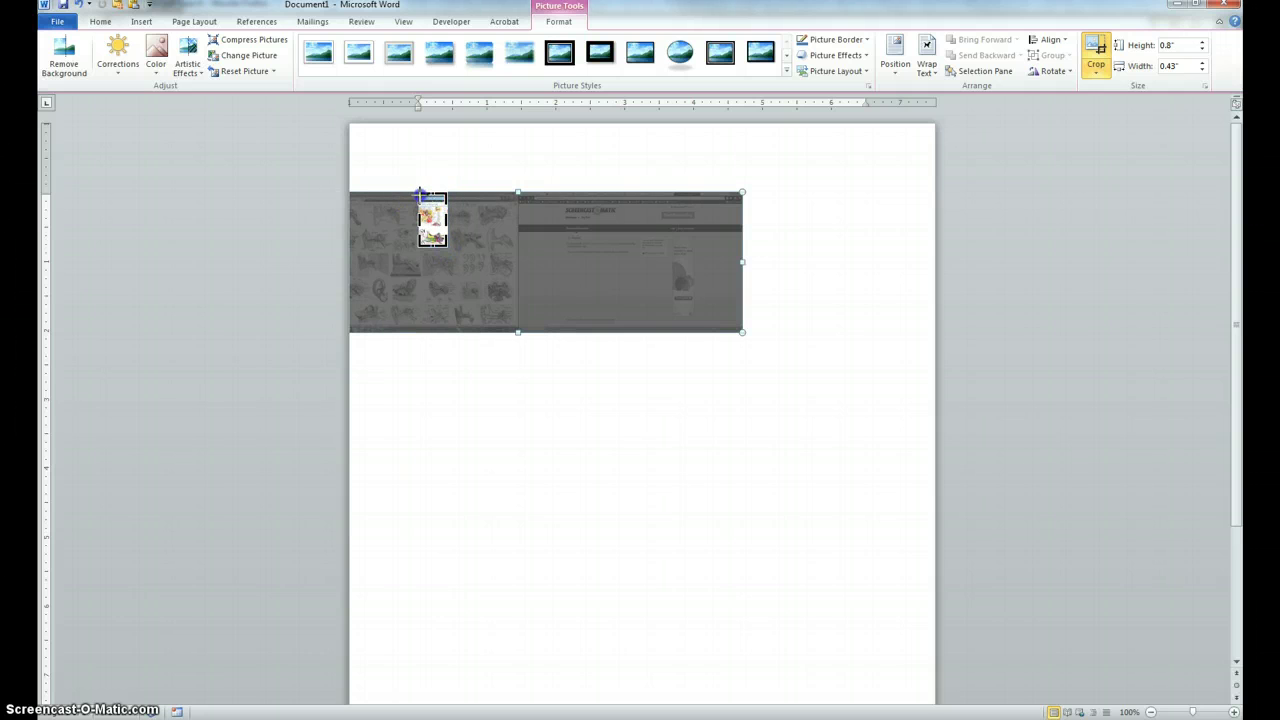
pyautogui.moveTo(423, 200); pyautogui.dragTo(419, 229)
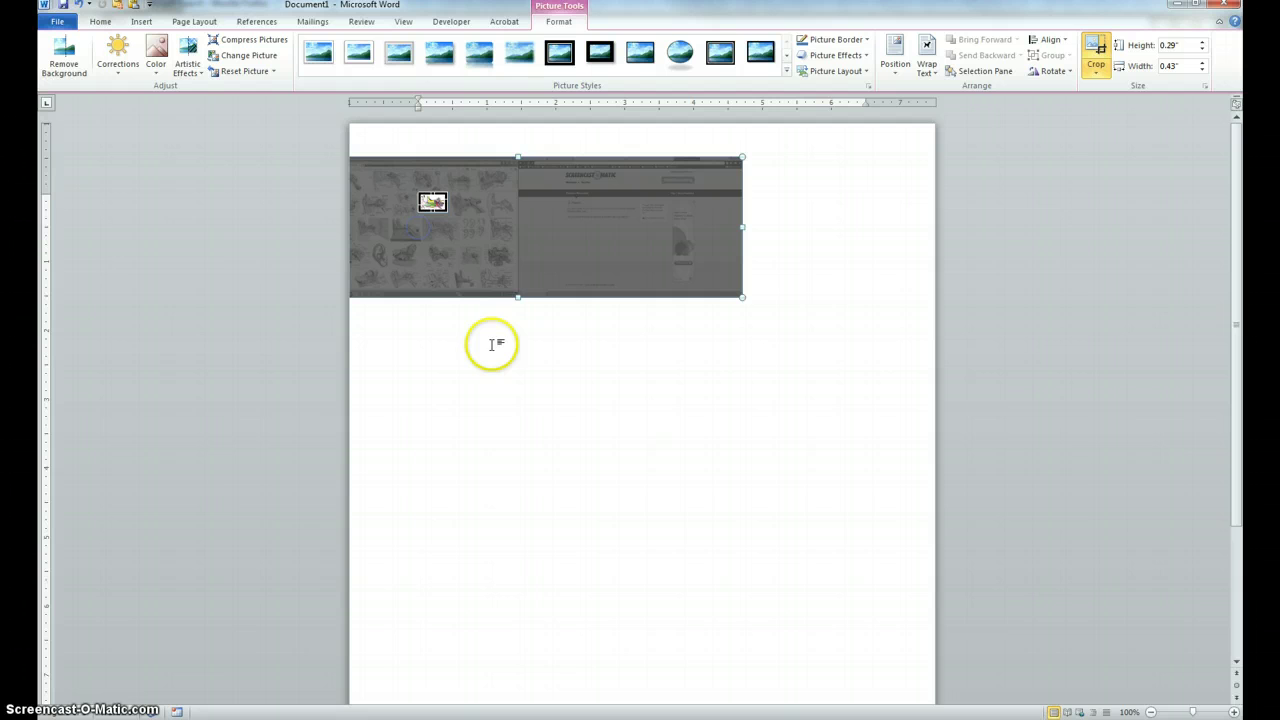
pyautogui.click(600, 391)
# - Apply the crop and enlarge the ear diagram to 3.51 by 2.4 inches
pyautogui.click(427, 204)
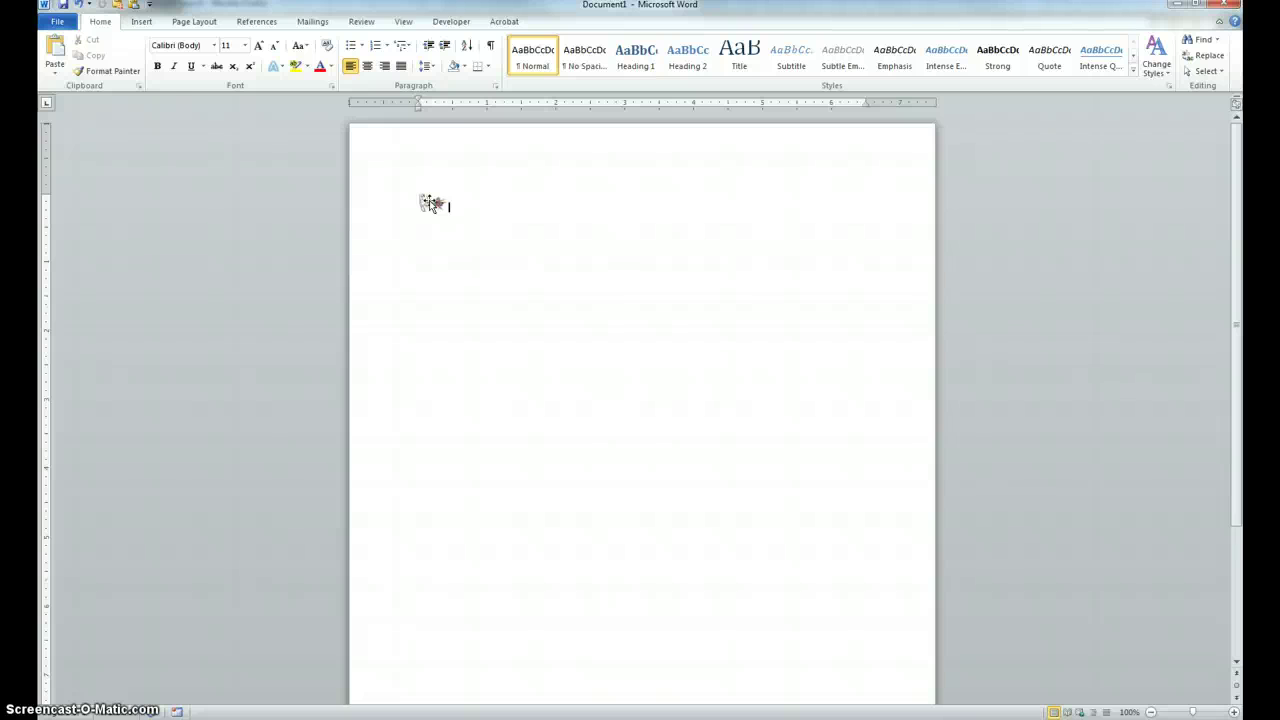
pyautogui.click(430, 203)
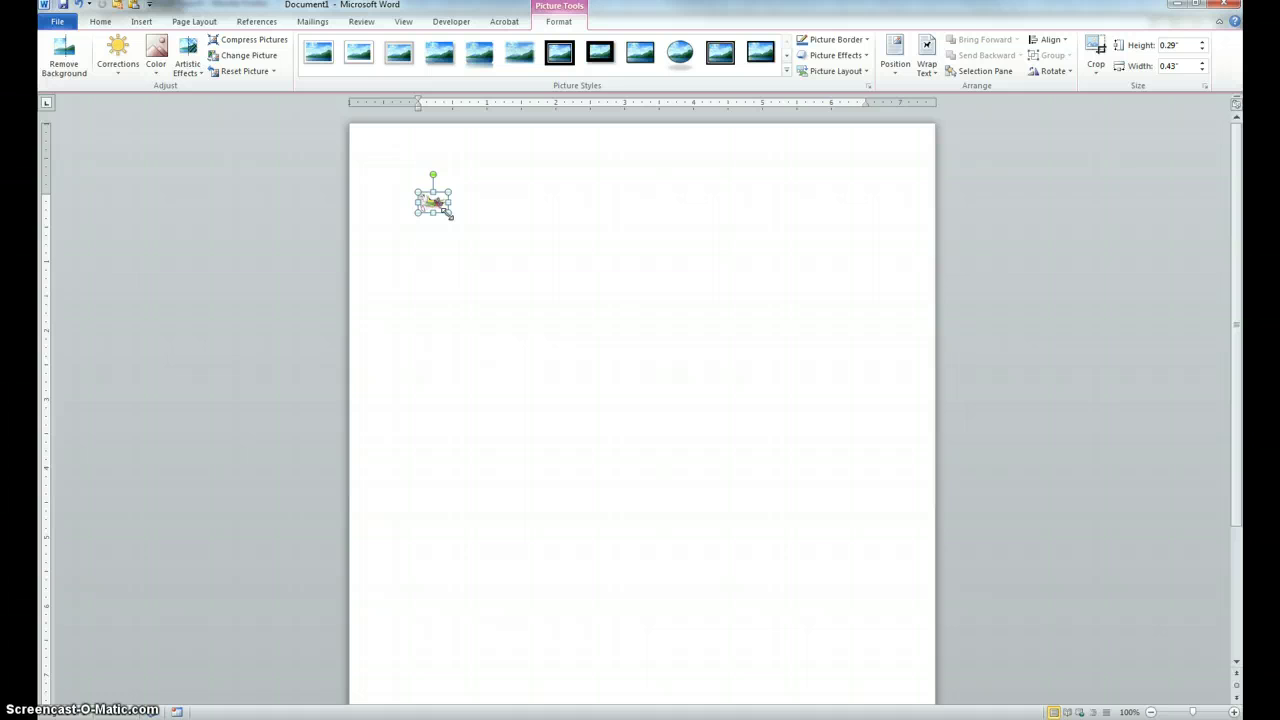
pyautogui.click(448, 214)
pyautogui.moveTo(446, 210); pyautogui.dragTo(660, 336)
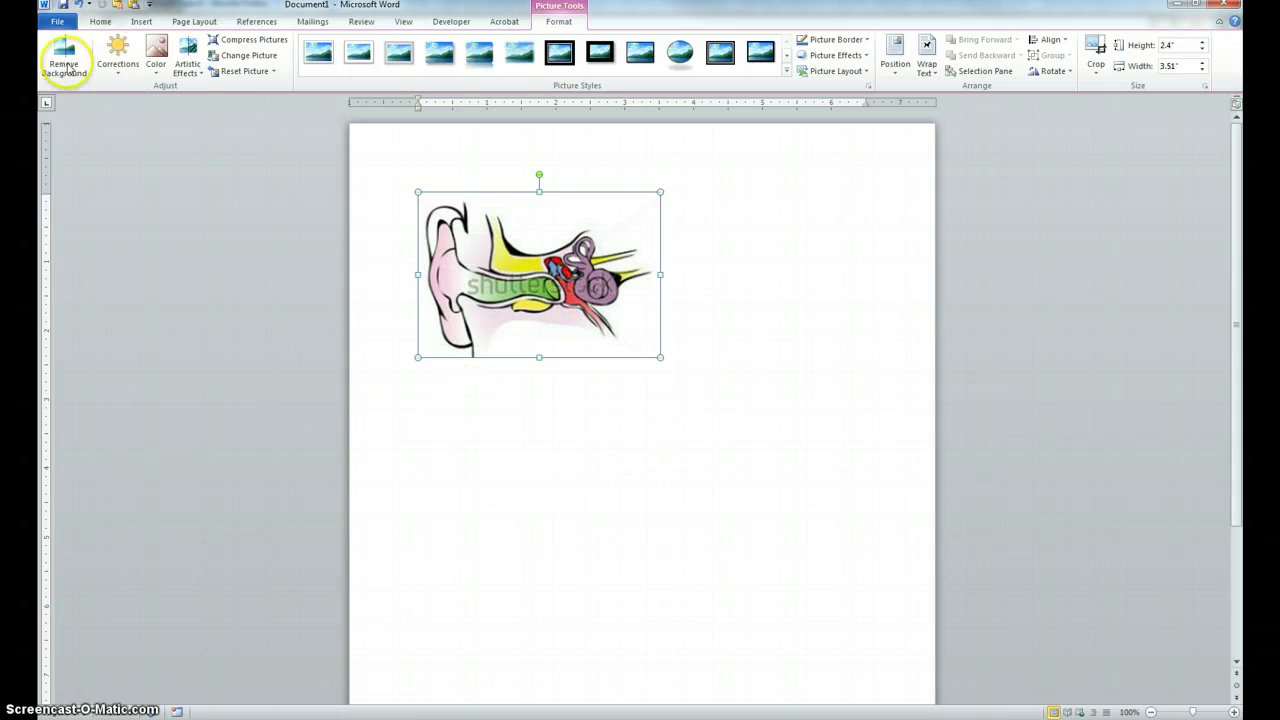
# - Save the Word document as 'Ear Picture 2' in the Documents library
pyautogui.click(63, 8)
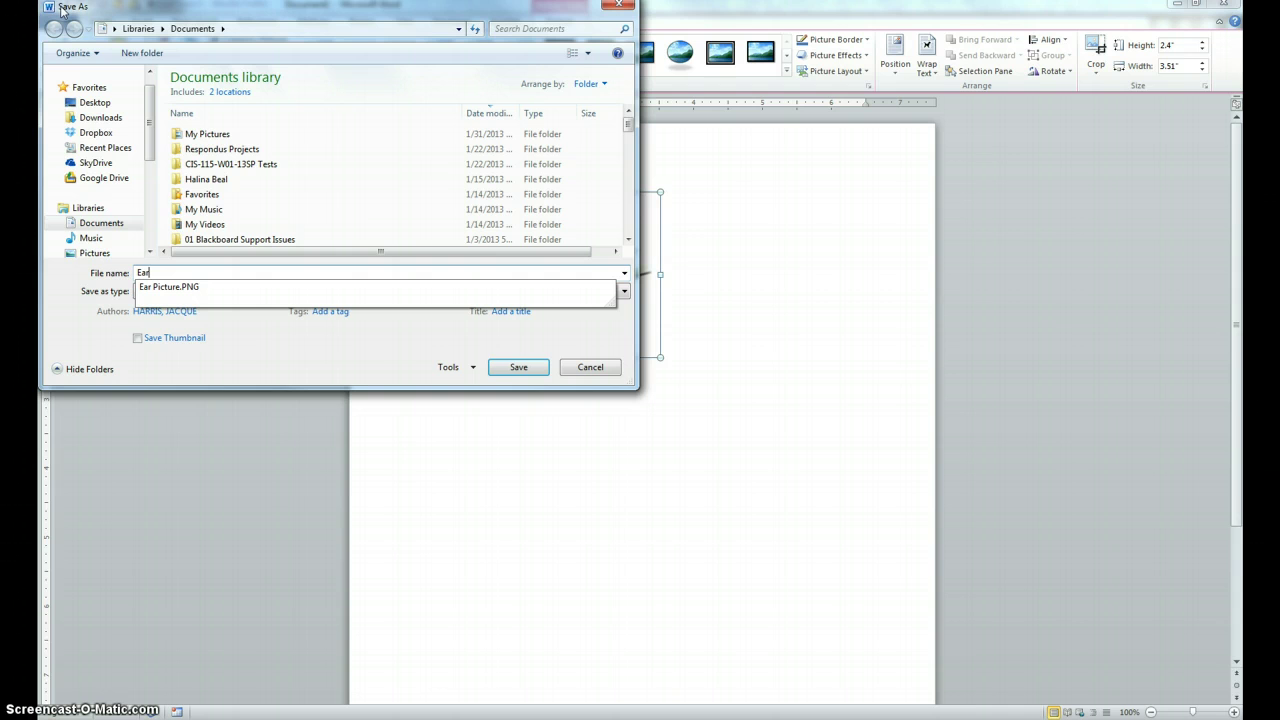
pyautogui.write('Picture 2')
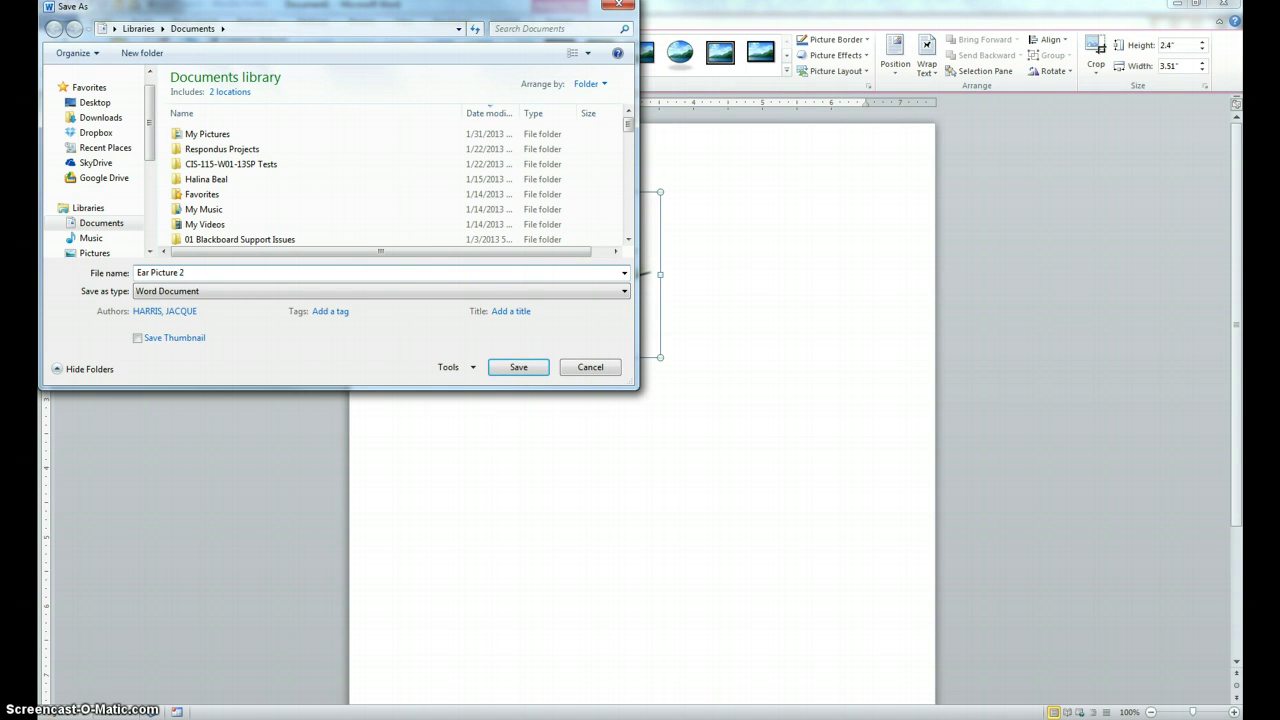
pyautogui.click(518, 370)
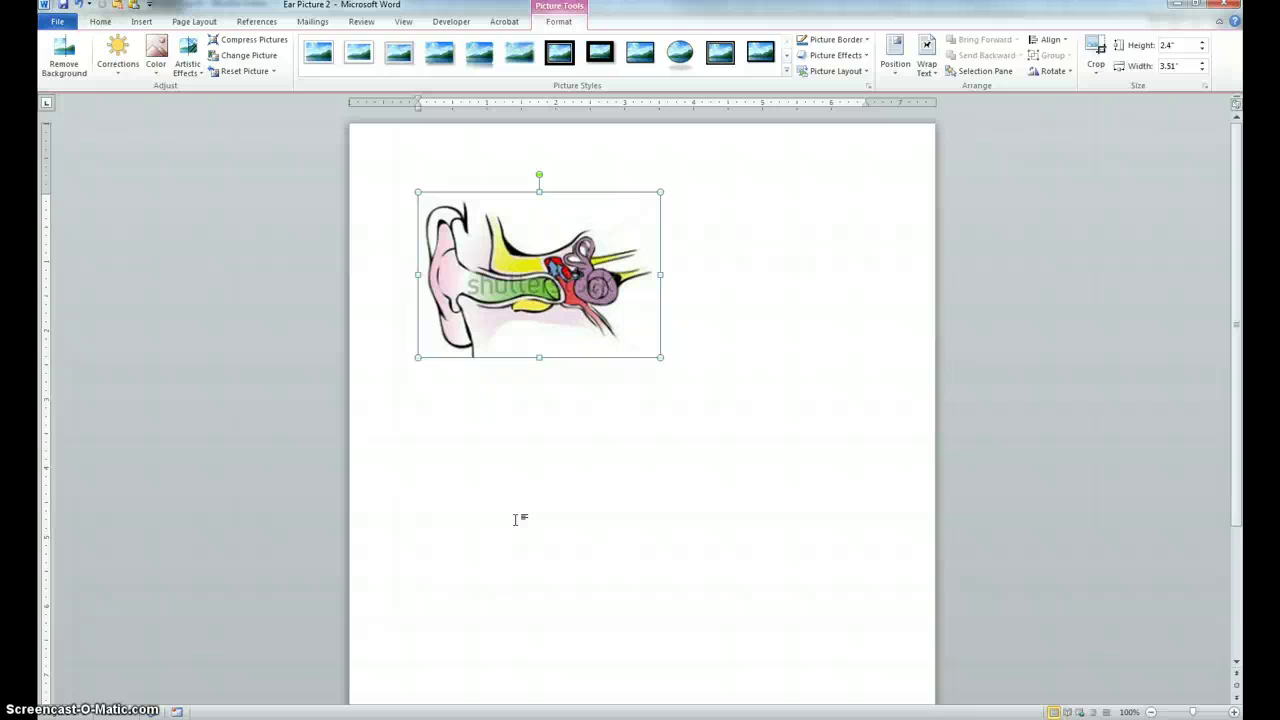
pyautogui.moveTo(516, 505); pyautogui.dragTo(501, 495)
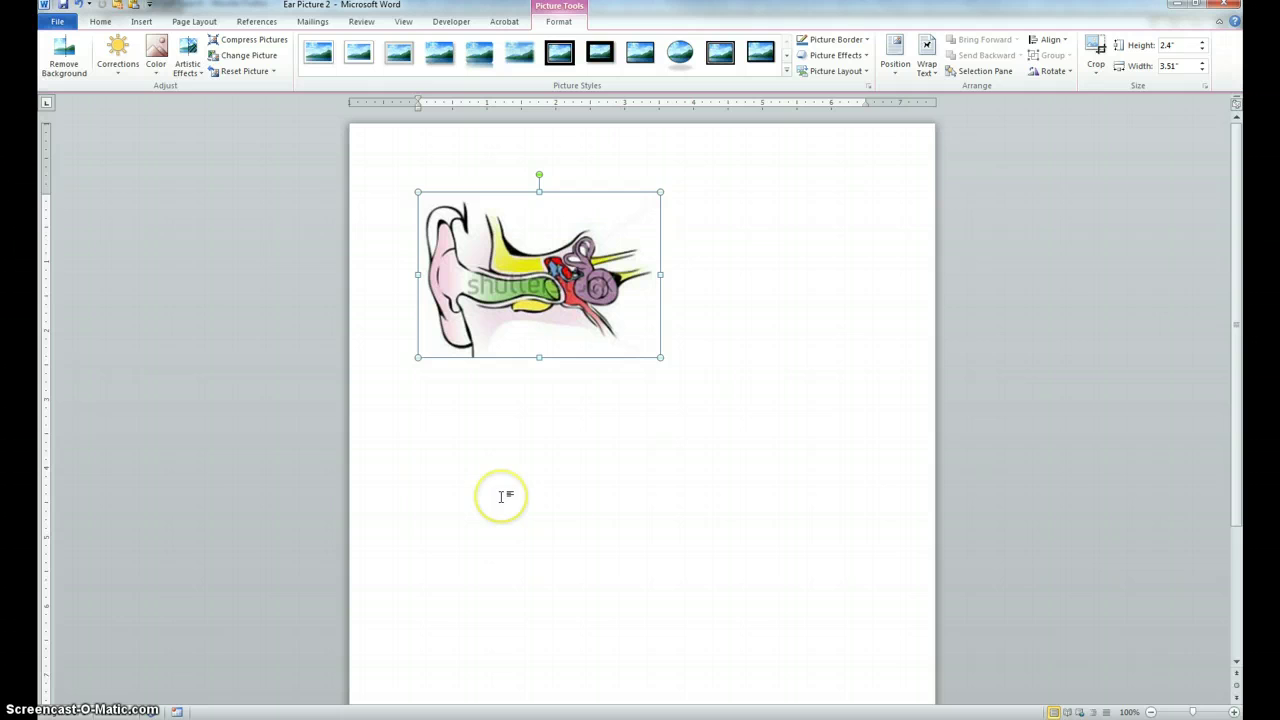